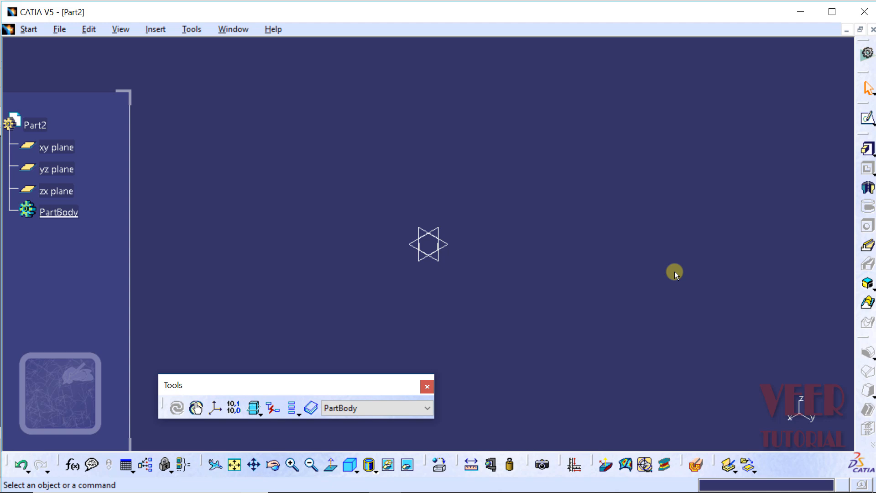
Open the break trim part file from the project files folder.
left_click(63, 31)
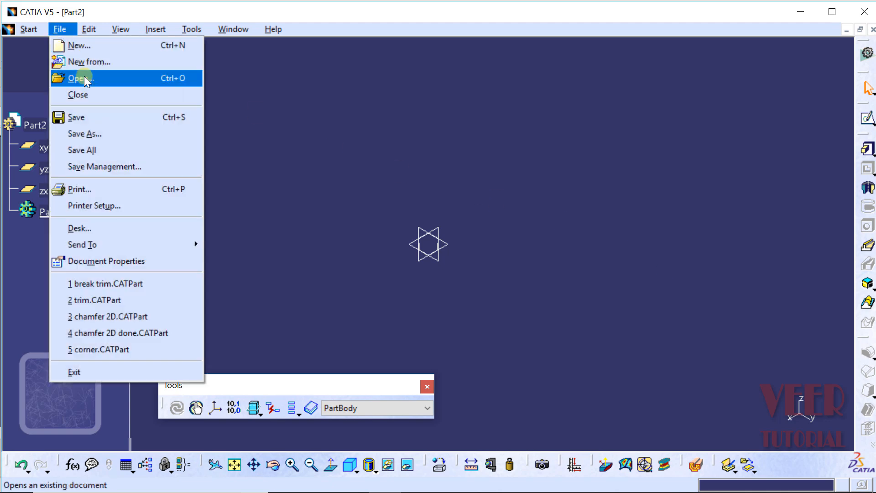
left_click(84, 78)
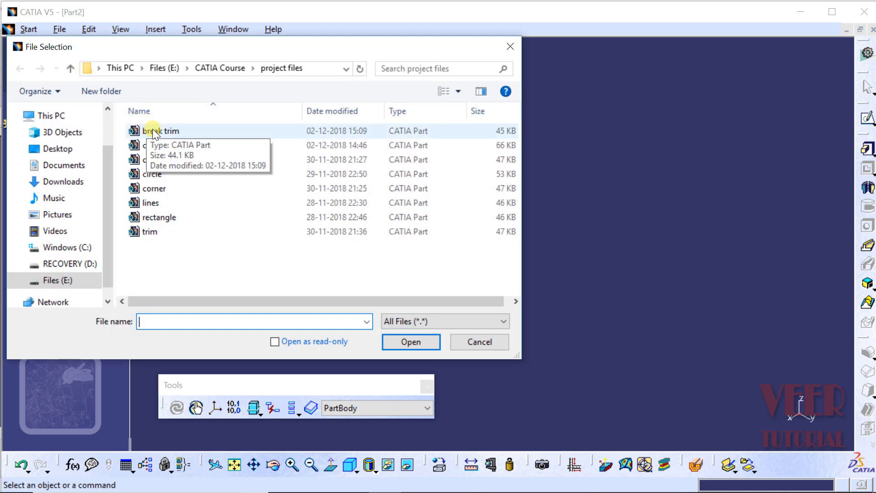
left_click(147, 131)
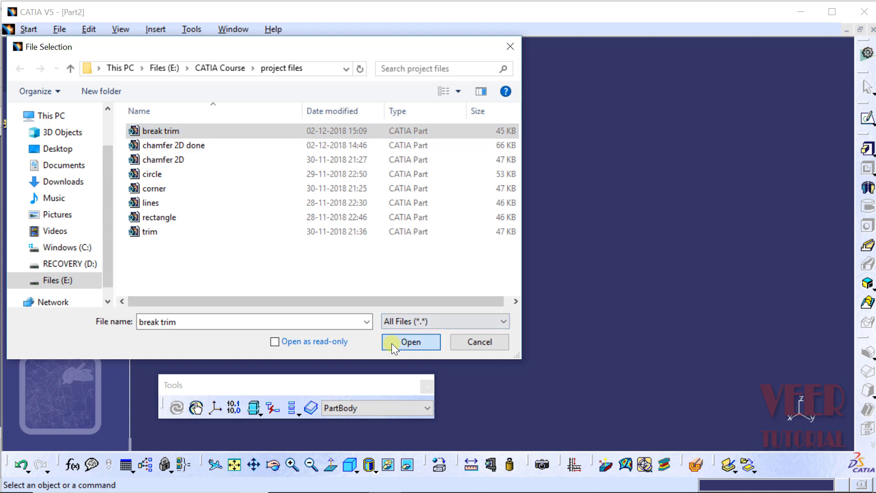
left_click(391, 343)
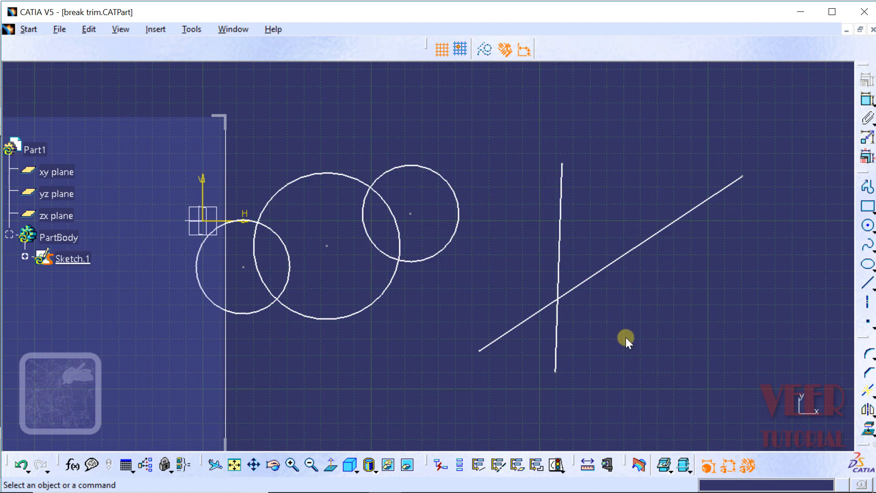
Quick Trim away the small circle's arc lying inside the large circle.
left_click(868, 391)
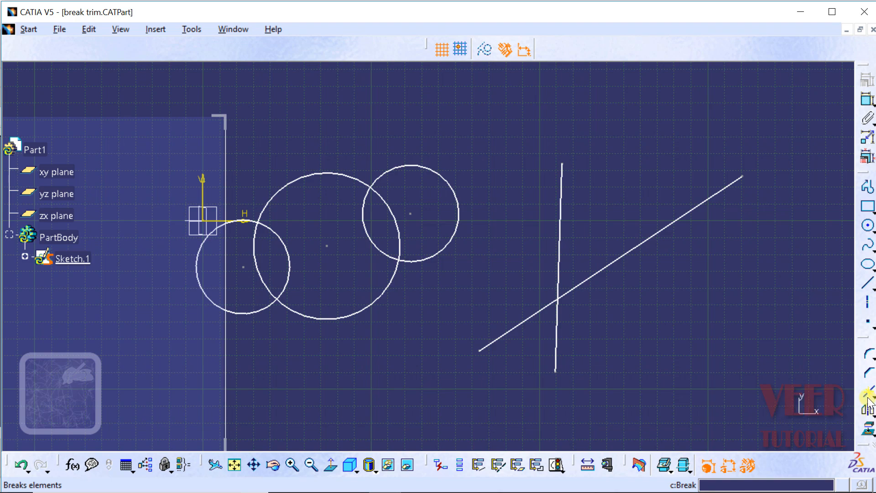
left_click(872, 395)
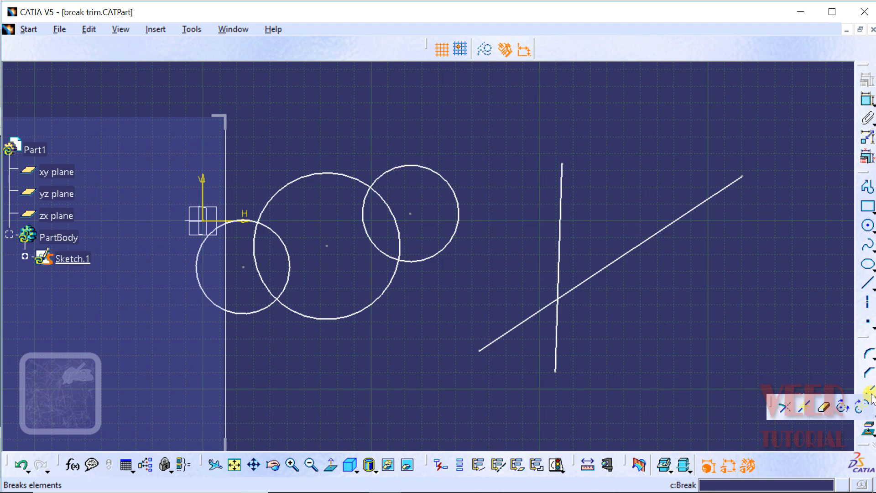
left_click(824, 406)
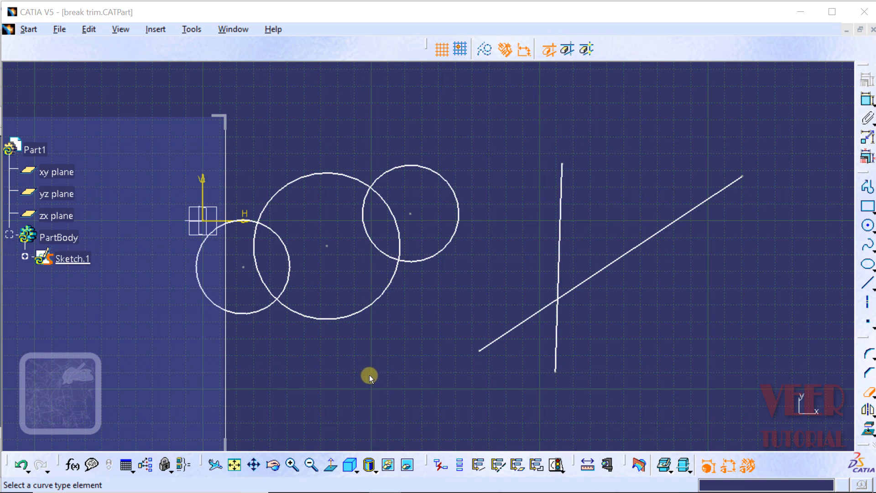
left_click(290, 256)
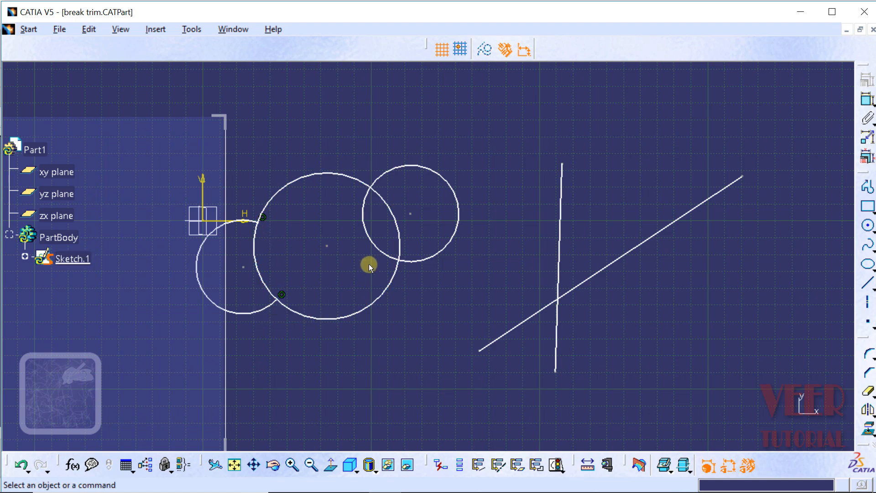
Quick Trim away the upper circle's arc lying inside the large circle.
left_click(372, 243)
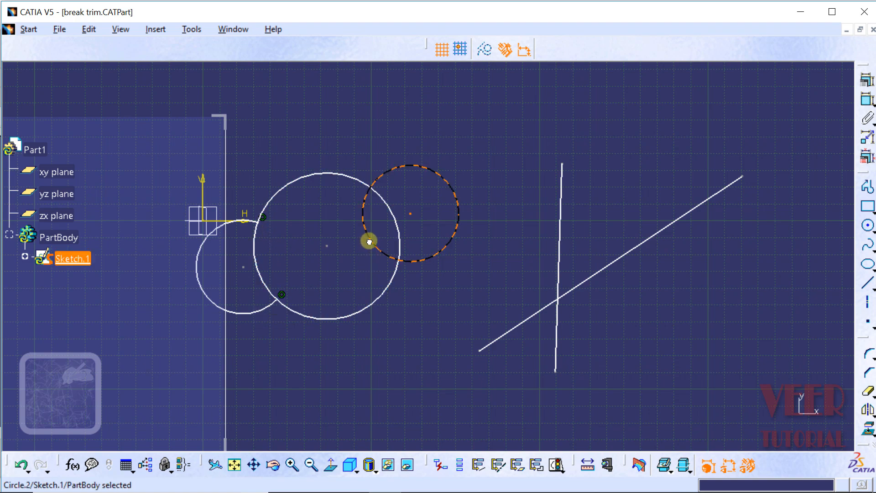
left_click(872, 401)
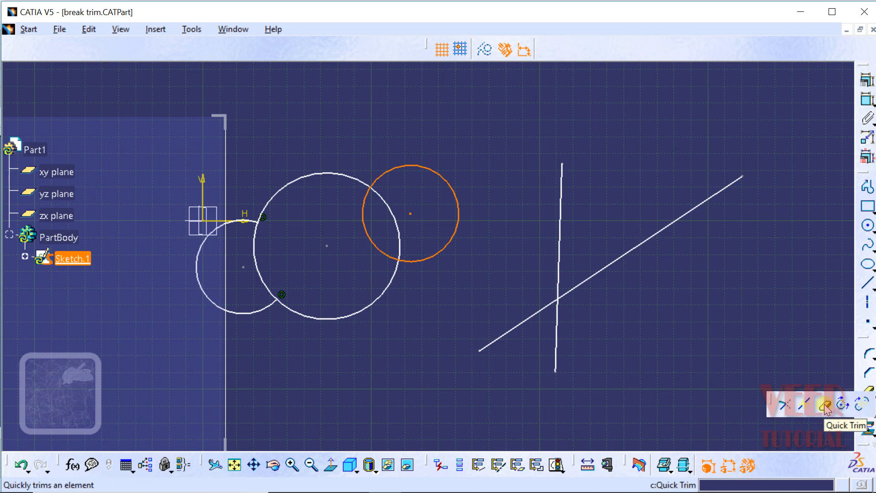
left_click(826, 407)
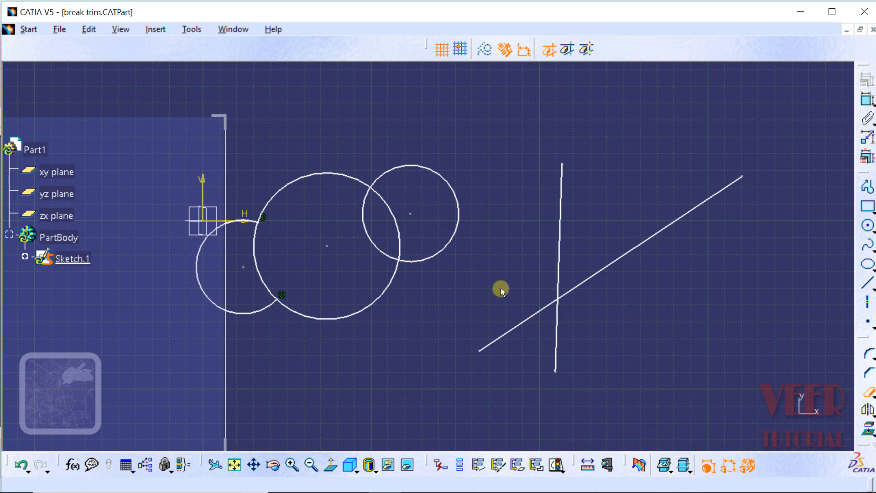
left_click(370, 243)
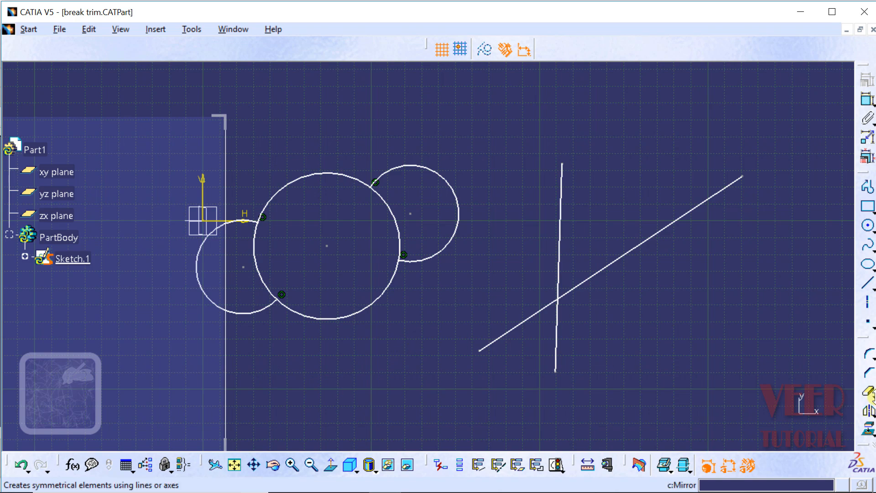
Quick Trim away the remaining outer arc of the upper circle.
left_click(870, 392)
left_click(821, 406)
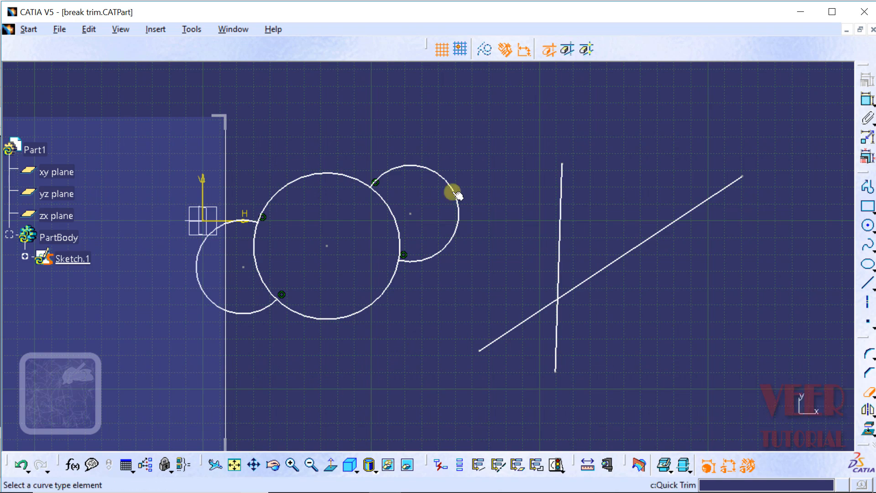
left_click(437, 174)
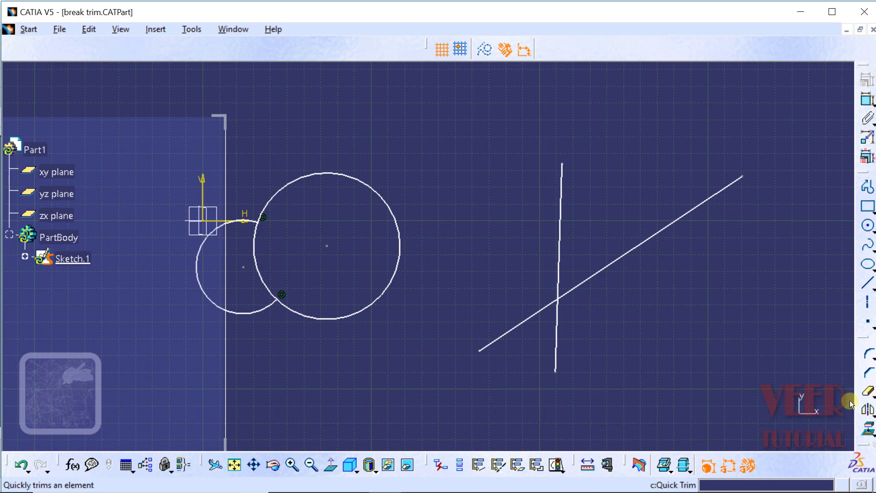
Quick Trim away the large circle's arc lying inside the small circle.
left_click(868, 392)
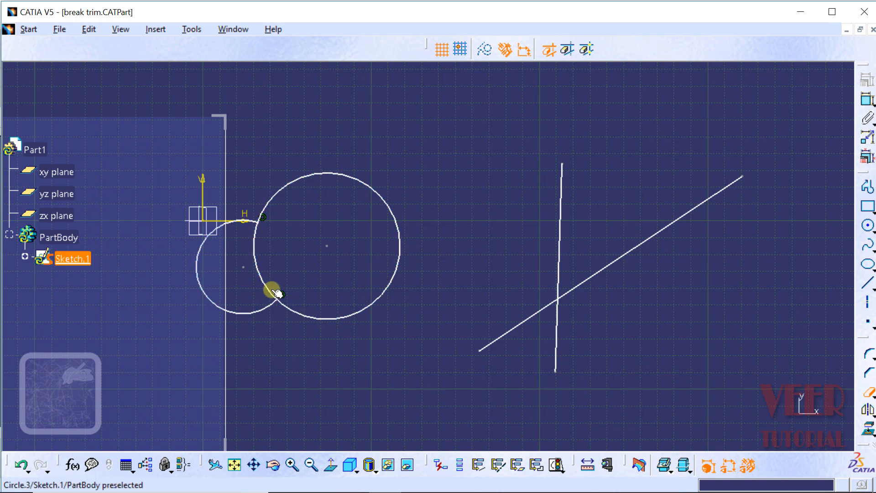
left_click(254, 261)
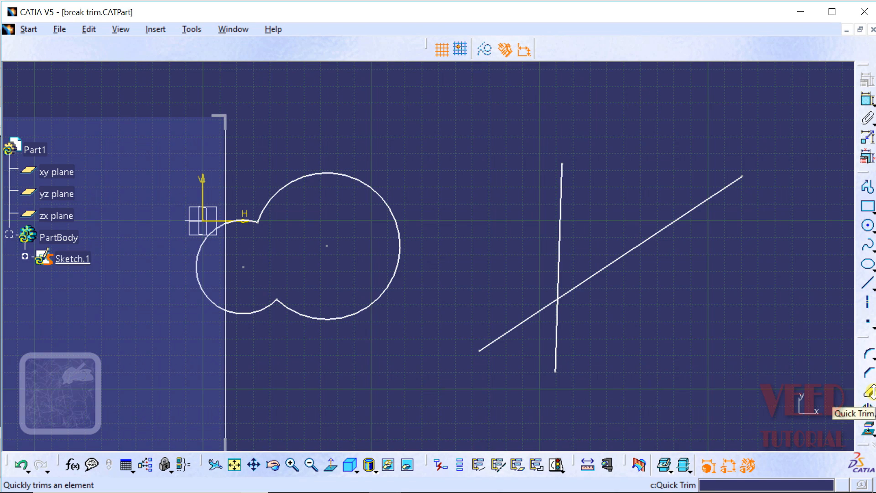
Undo the quick trims to restore all three circles.
left_click(22, 467)
left_click(21, 467)
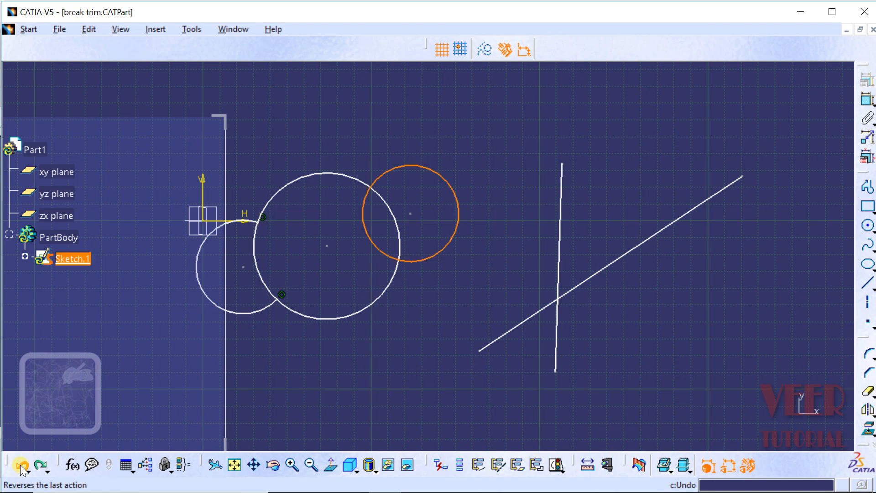
left_click(874, 396)
left_click(874, 396)
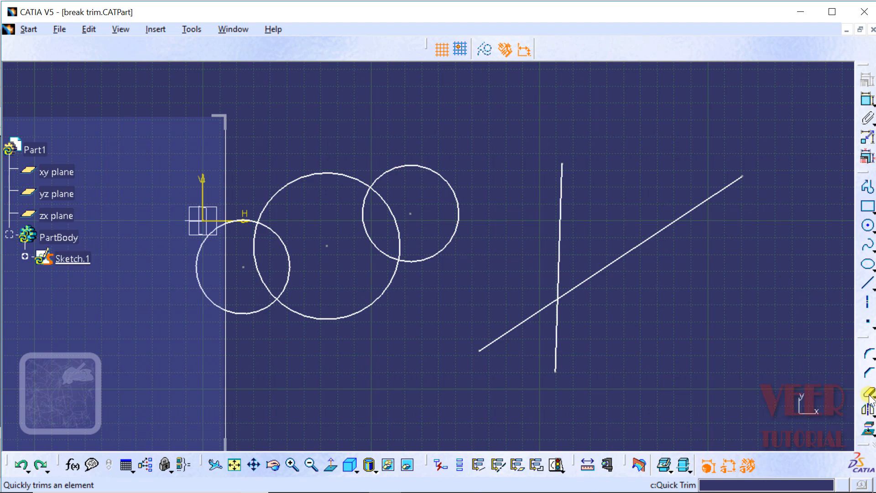
Break the diagonal line at a point above its crossing with the vertical line.
left_click(872, 397)
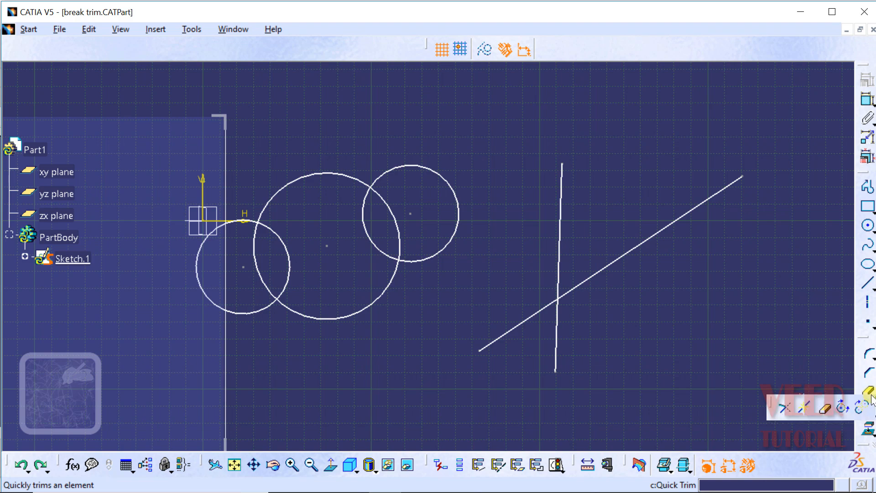
left_click(807, 409)
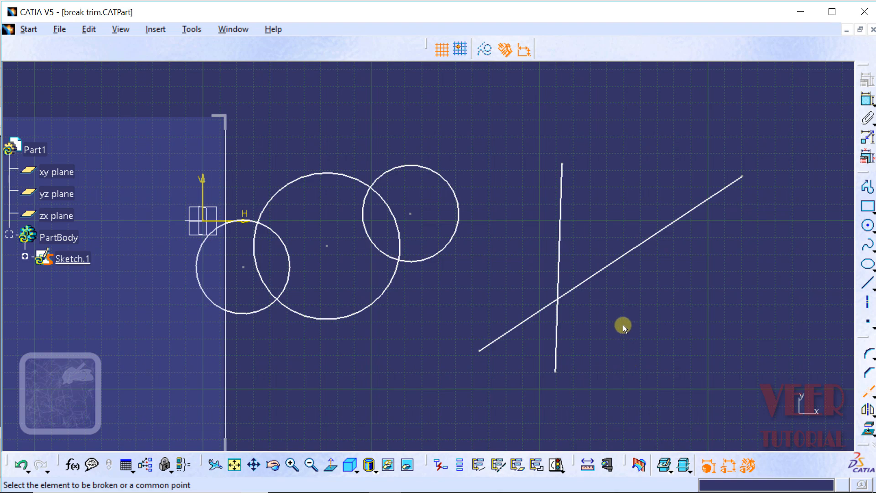
left_click(610, 264)
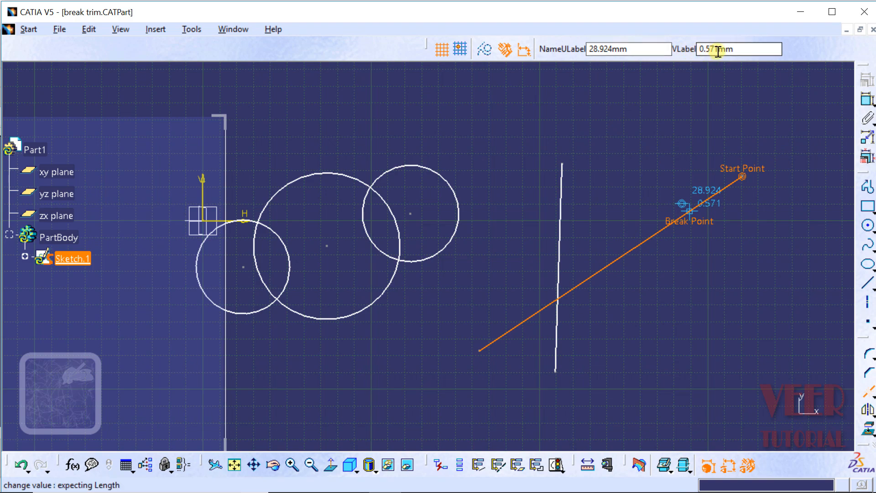
left_click(616, 261)
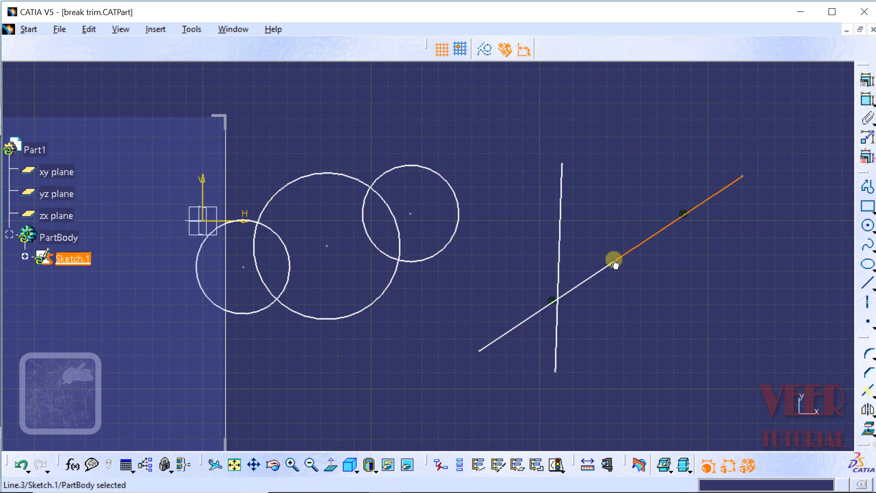
Select each segment of the broken diagonal line in turn to inspect the split.
left_click(667, 336)
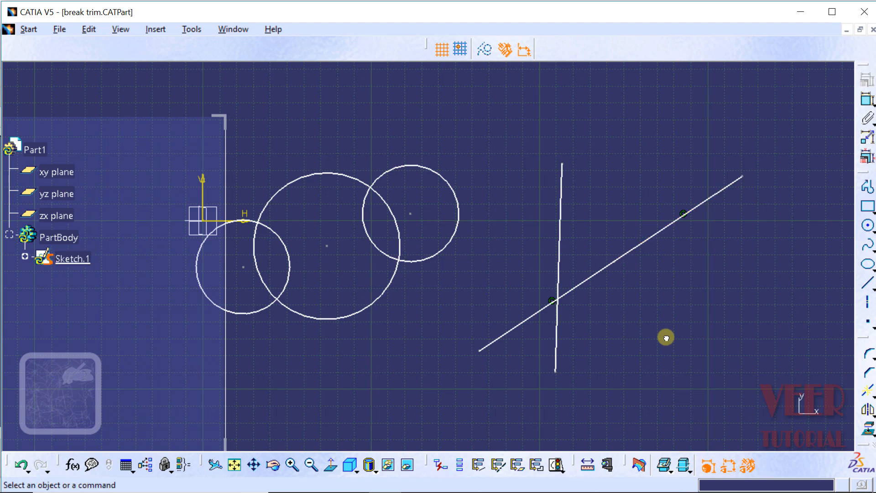
left_click(584, 286)
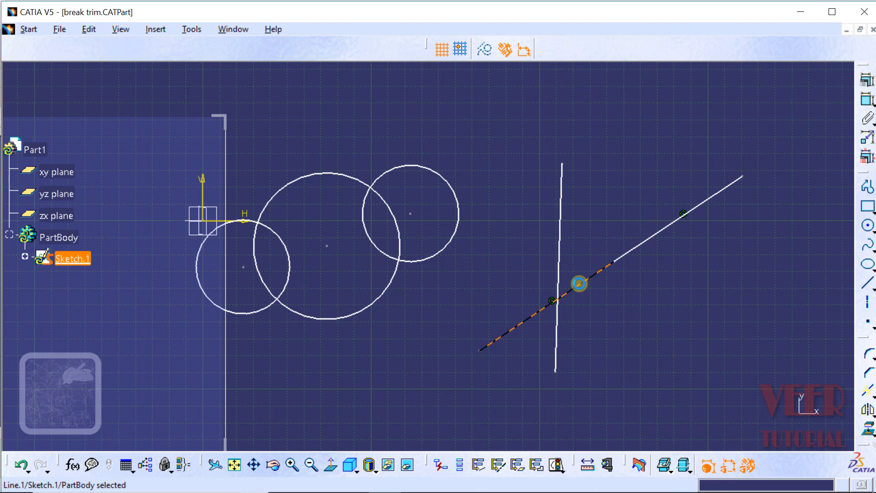
left_click(643, 336)
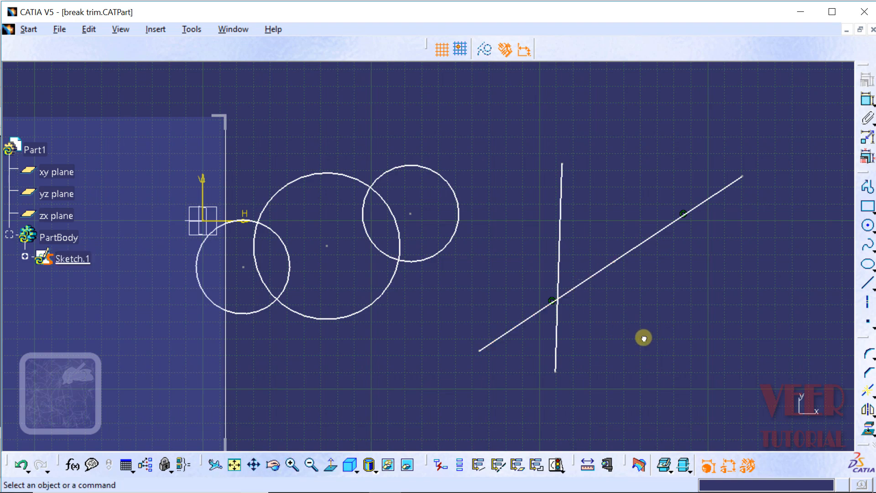
left_click(666, 230)
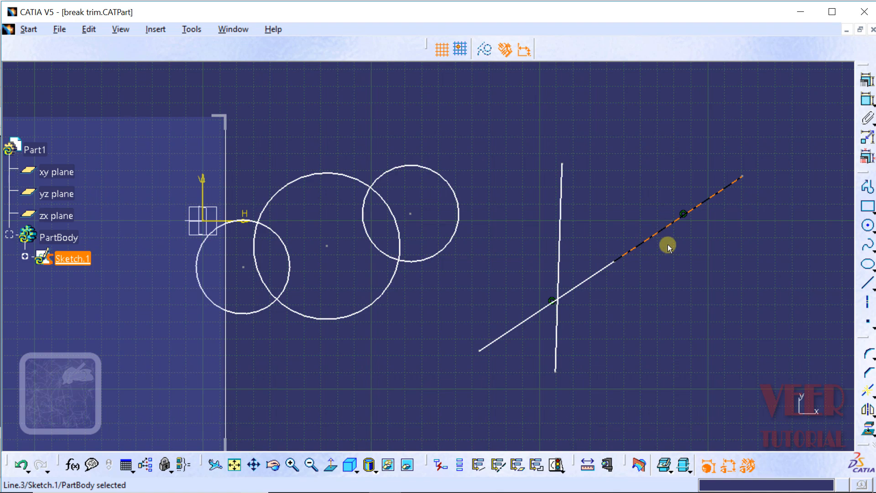
left_click(676, 306)
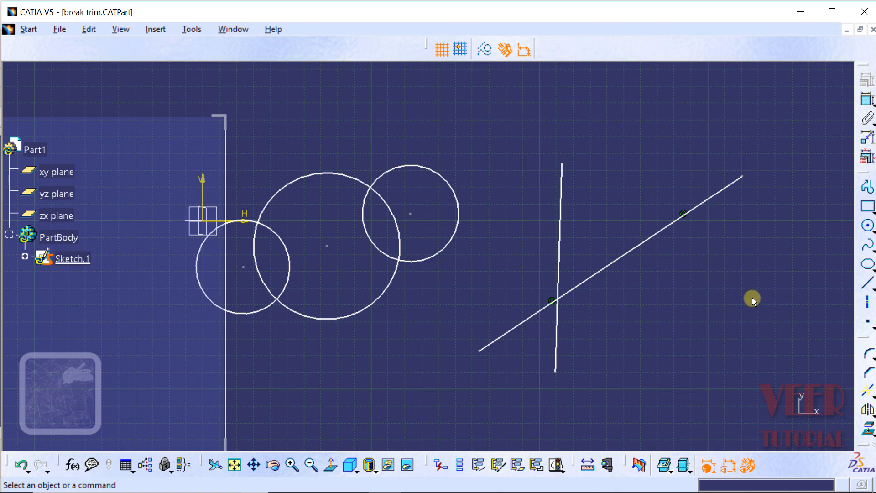
Undo the break of the diagonal line.
left_click(20, 464)
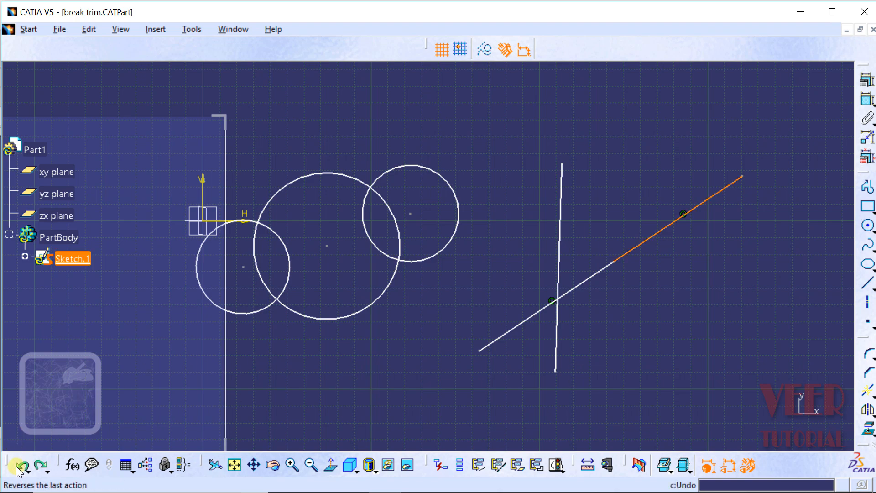
left_click(18, 465)
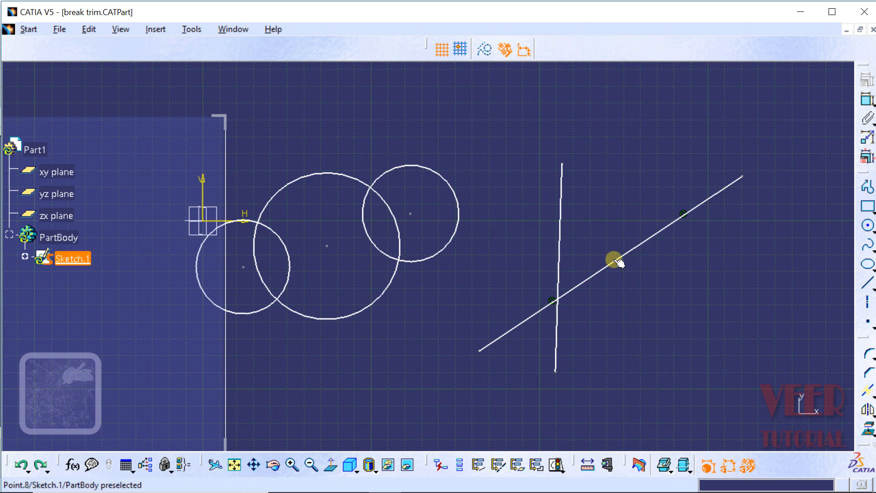
left_click(653, 297)
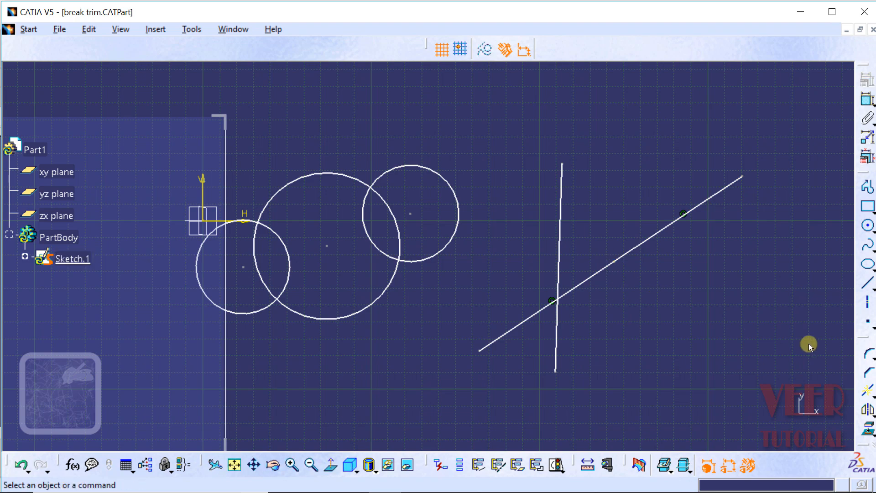
Break the diagonal line at its intersection with the vertical line, using the vertical line as the breaking element.
left_click(871, 395)
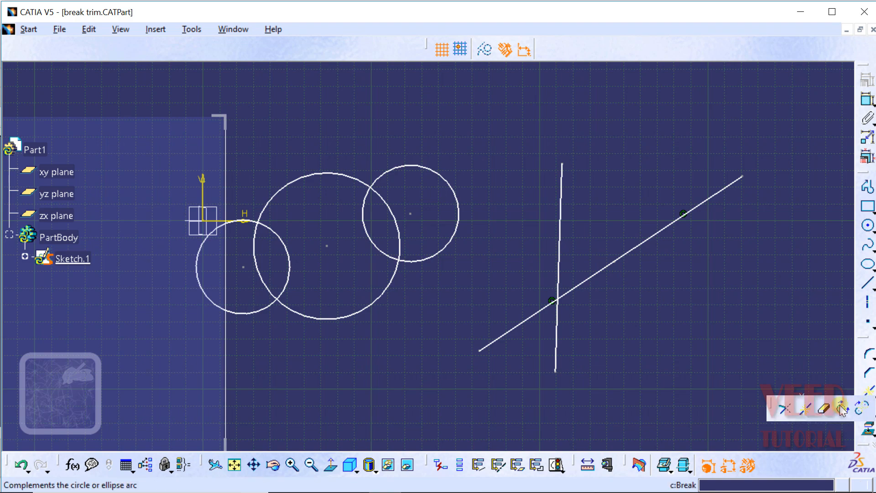
left_click(805, 410)
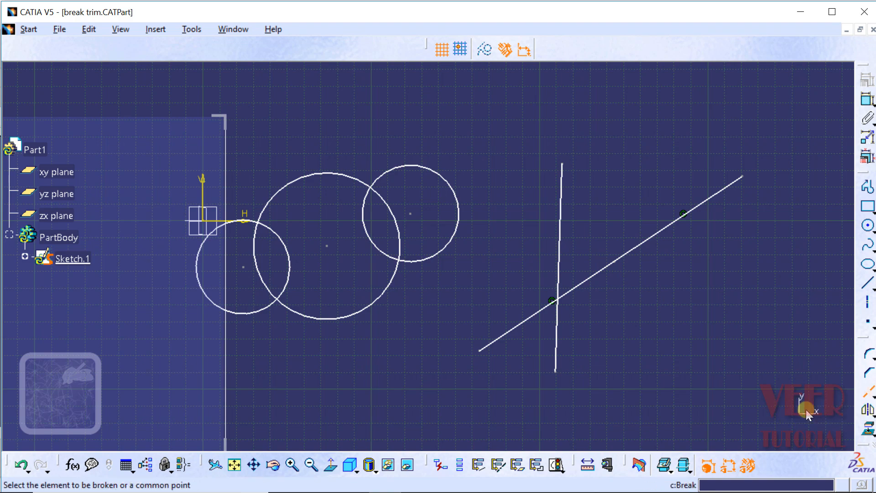
left_click(588, 278)
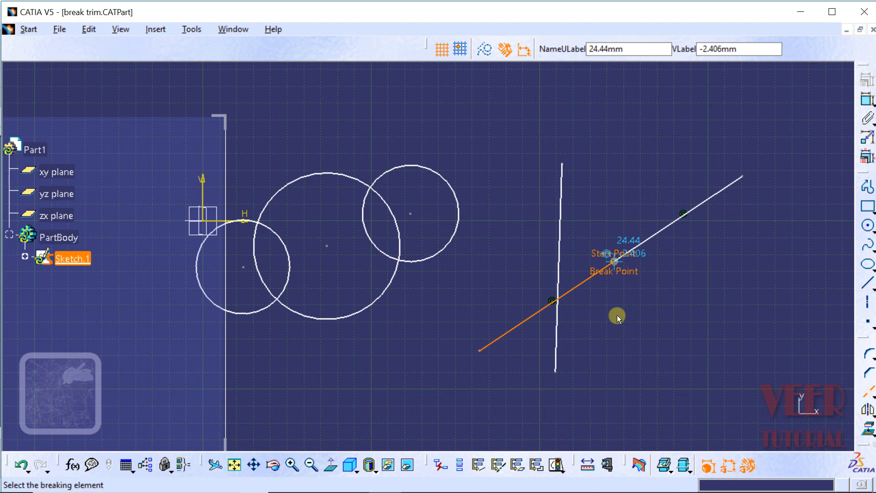
left_click(562, 223)
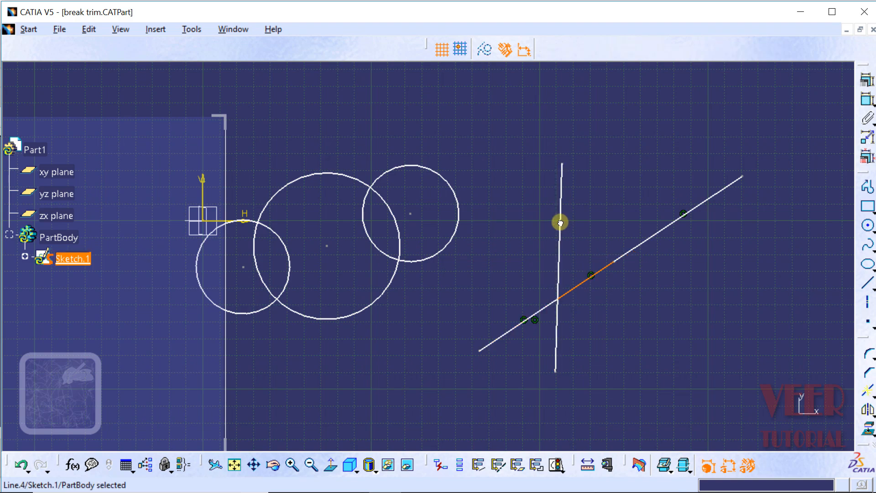
left_click(617, 372)
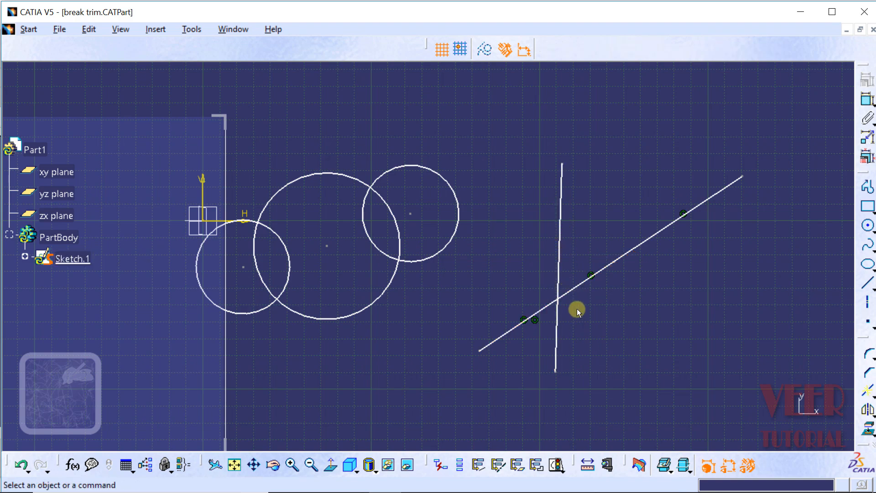
Select segments of the broken diagonal line in turn to inspect the split at the vertical line.
left_click(569, 291)
left_click(643, 354)
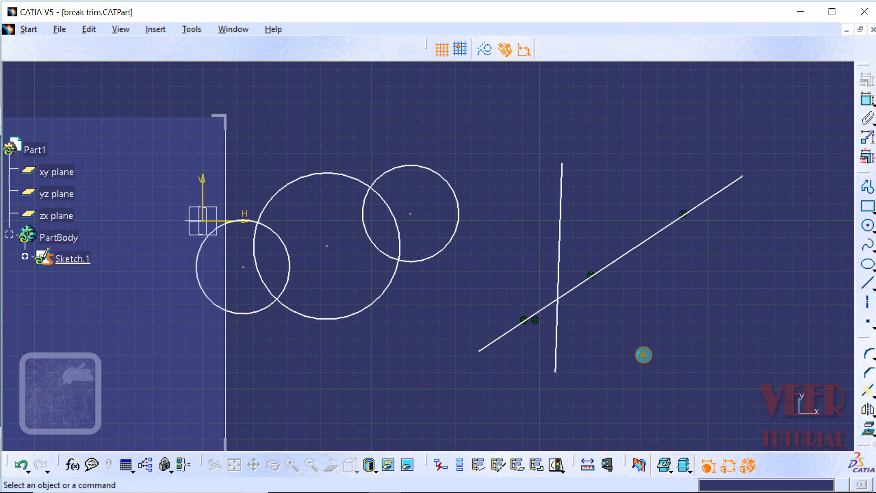
left_click(519, 323)
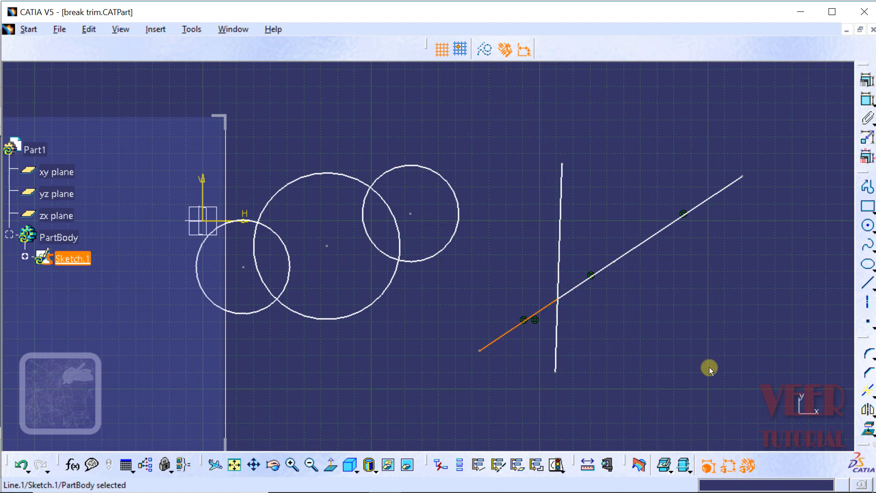
left_click(710, 367)
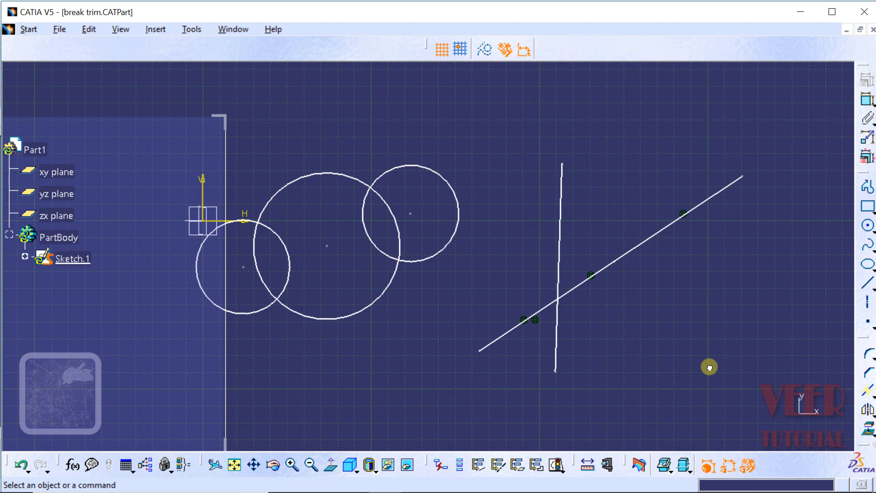
Break the upper-right circle at a point on its right side and select the resulting arcs.
left_click(871, 396)
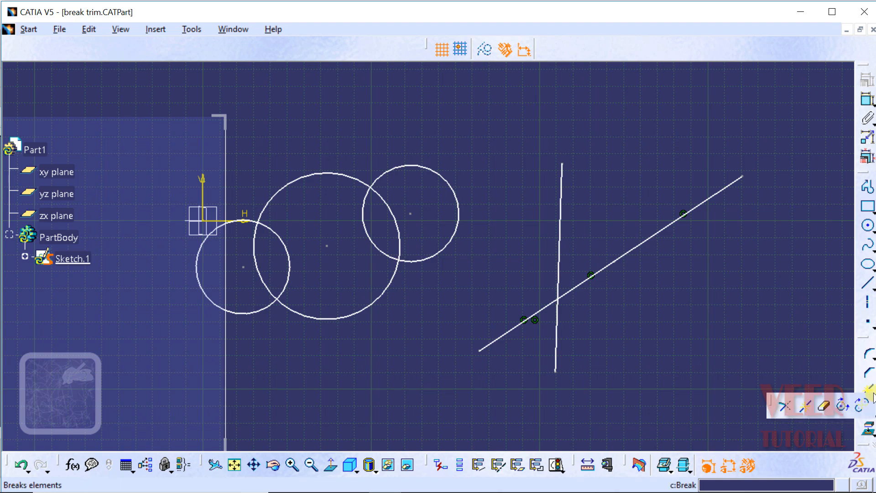
left_click(805, 407)
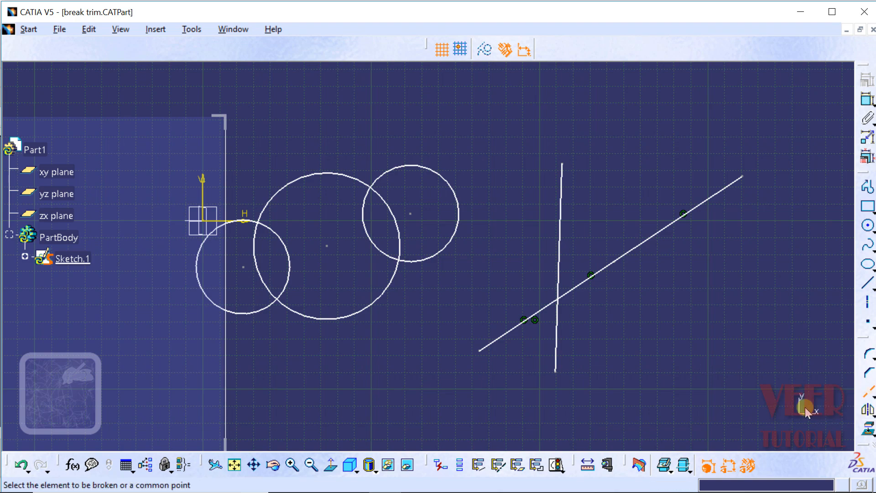
left_click(455, 191)
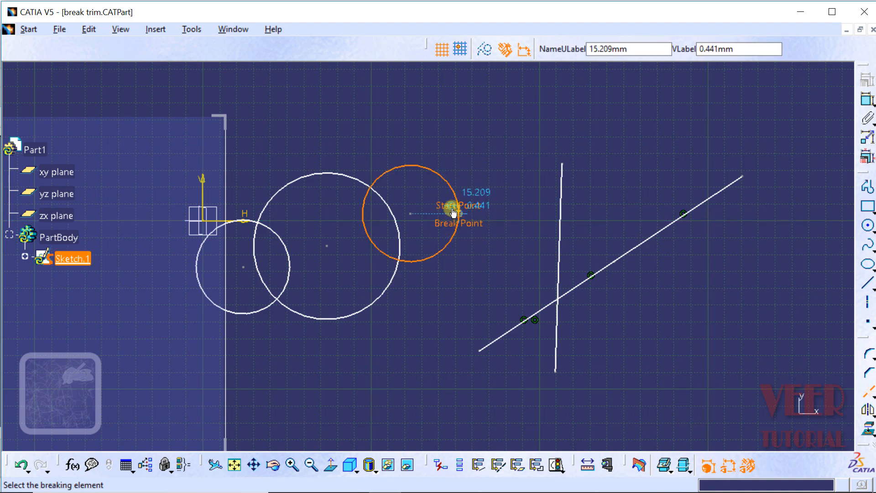
left_click(389, 171)
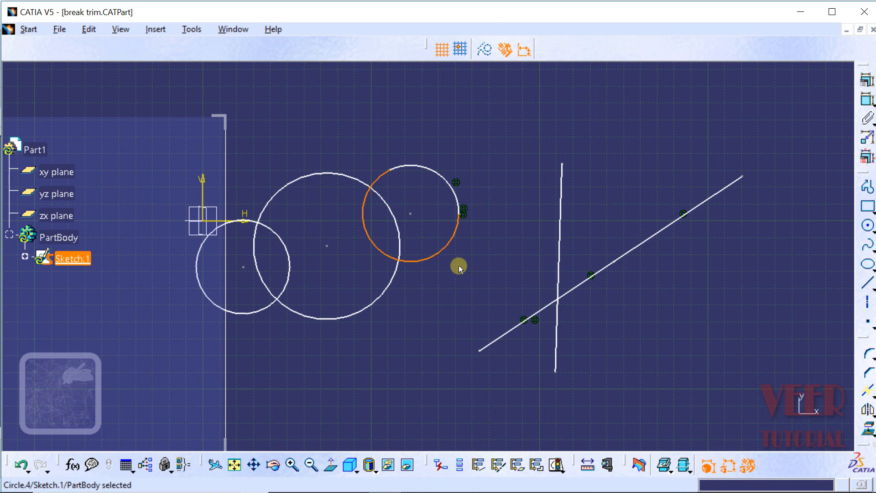
left_click(423, 262)
left_click(468, 264)
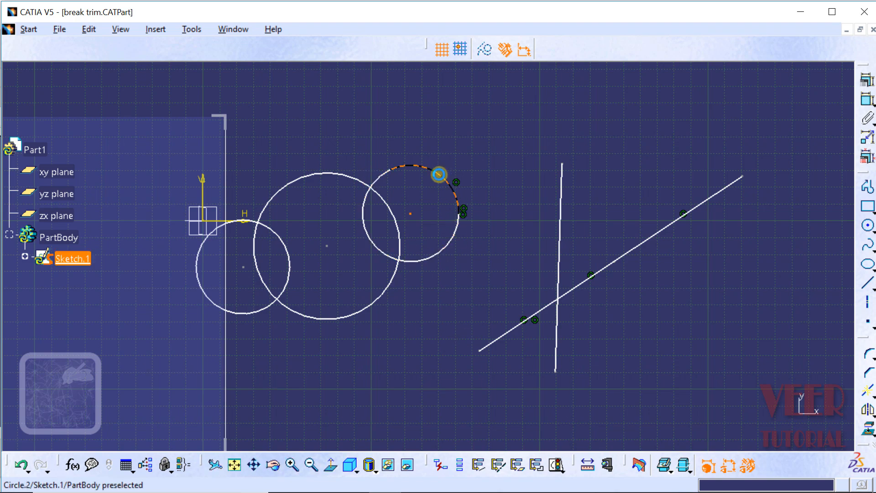
Undo the break of the upper-right circle.
left_click(22, 465)
left_click(23, 465)
left_click(452, 339)
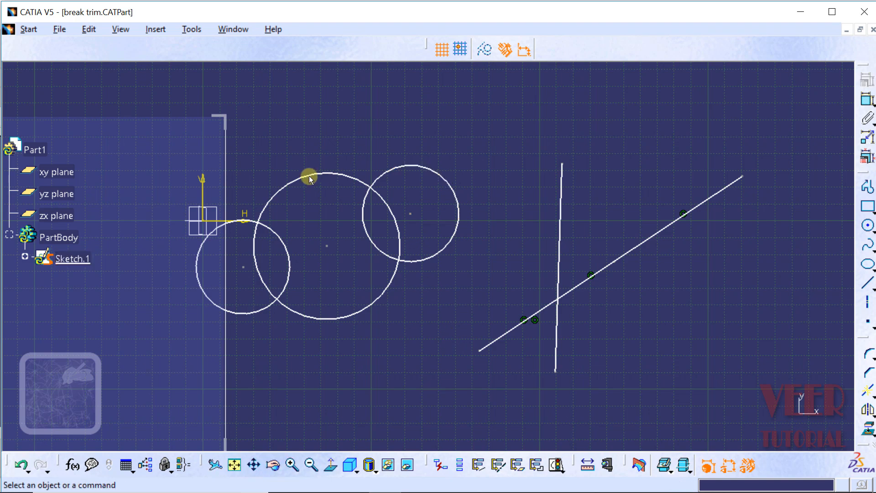
Break the large middle circle at its lower crossing with the left circle, using the left circle as breaking element.
left_click(873, 395)
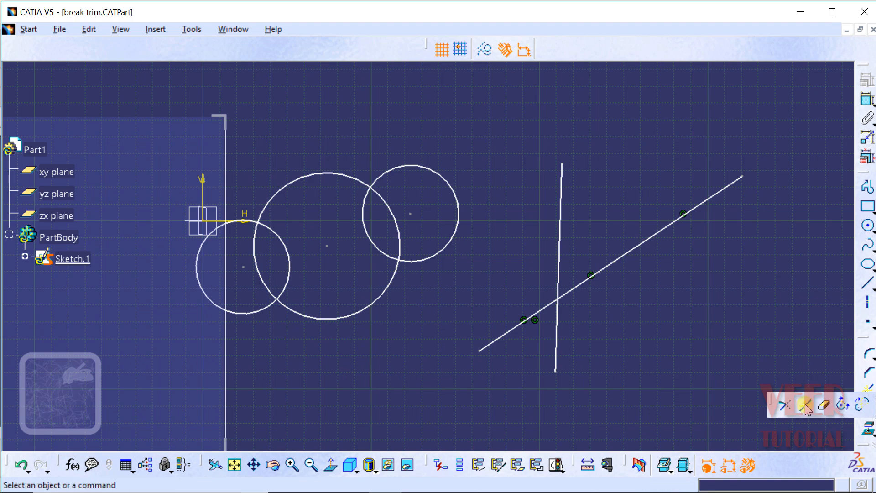
left_click(802, 404)
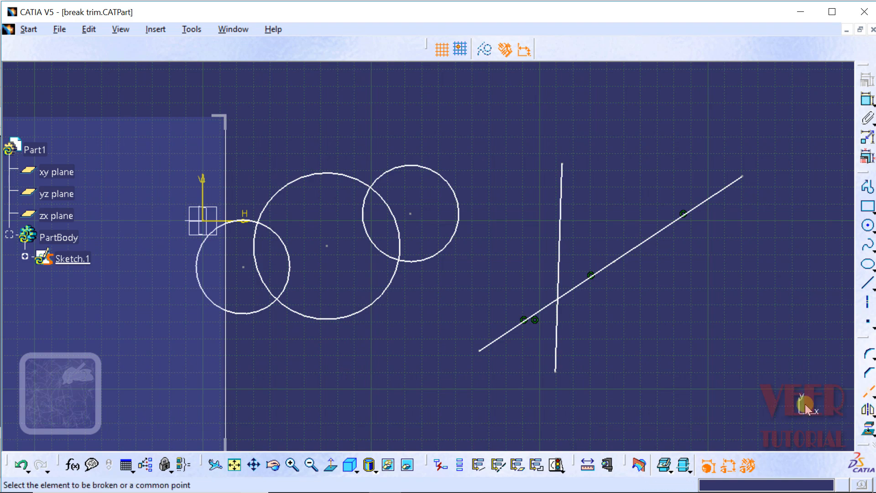
left_click(318, 177)
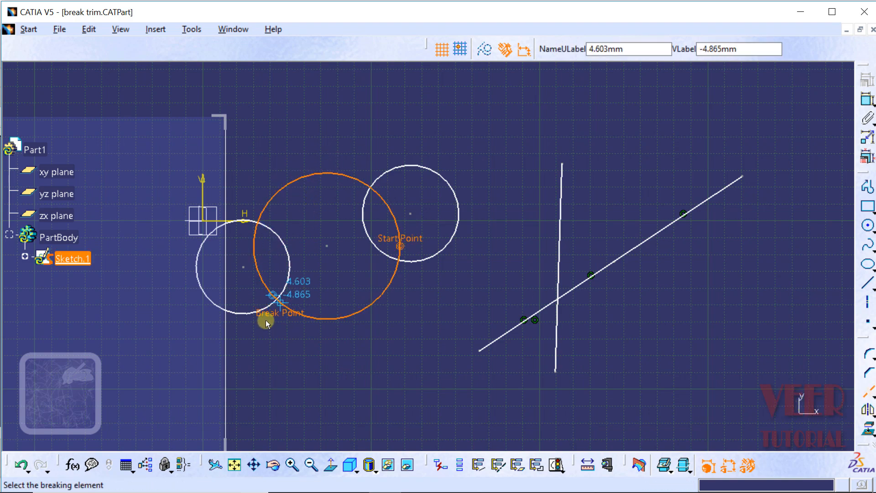
left_click(252, 315)
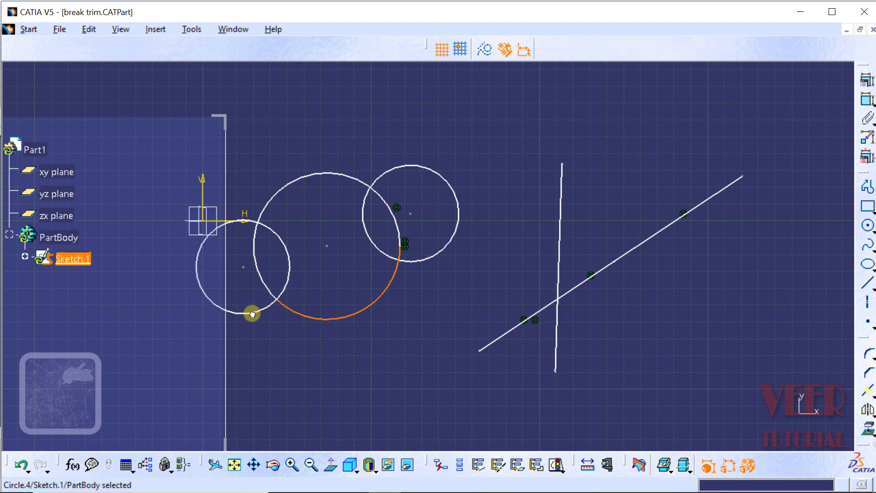
Select the upper-right circle and the arcs of the large middle circle to inspect the split.
left_click(419, 260)
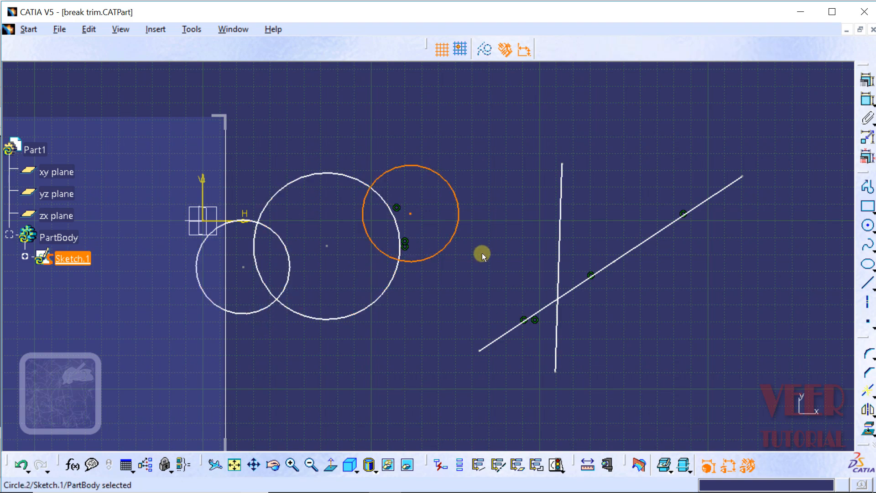
left_click(497, 233)
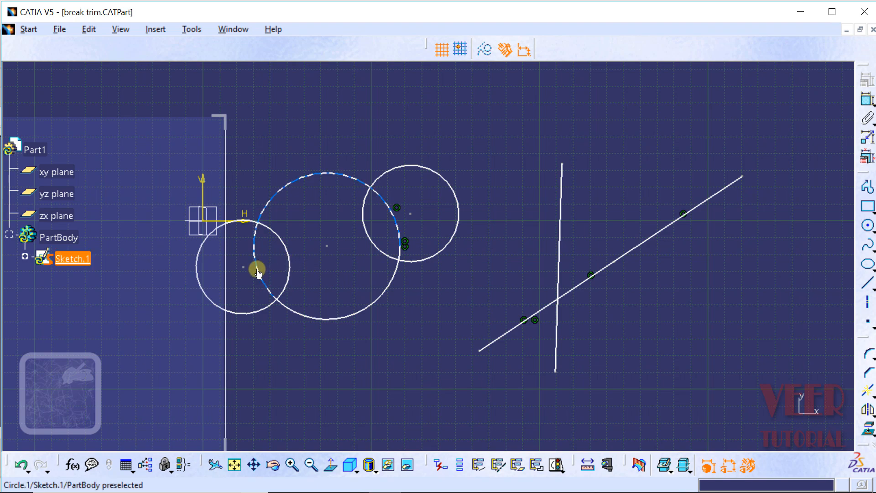
left_click(296, 311)
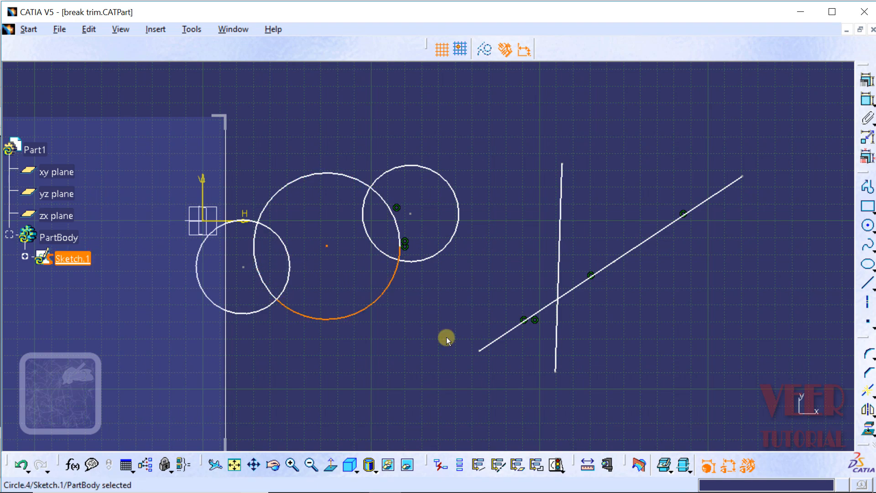
left_click(472, 301)
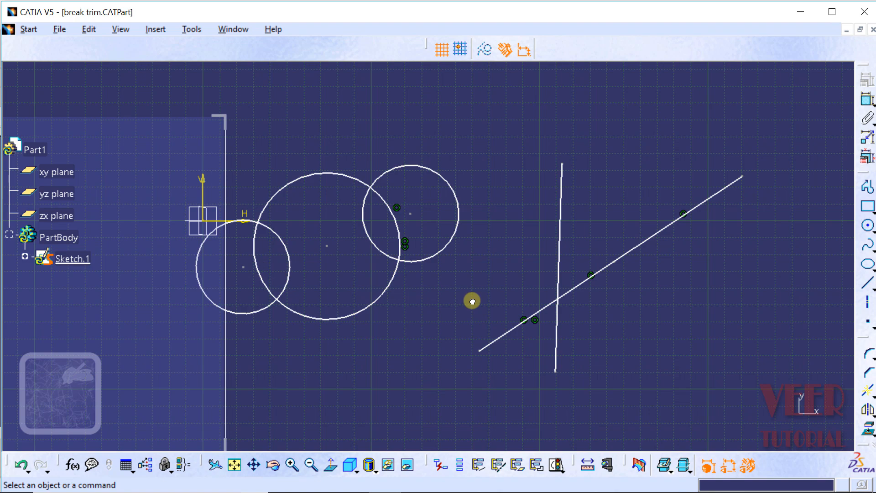
Delete the vertical line.
left_click(872, 397)
left_click(561, 257)
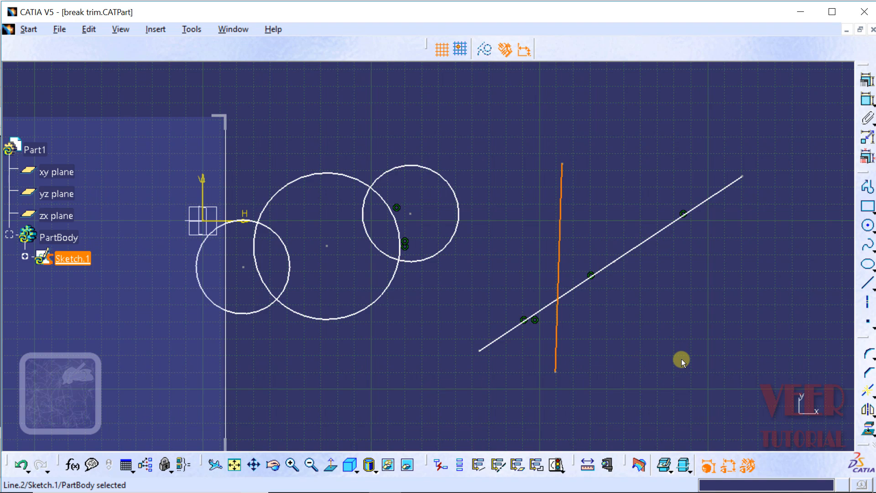
key("Delete")
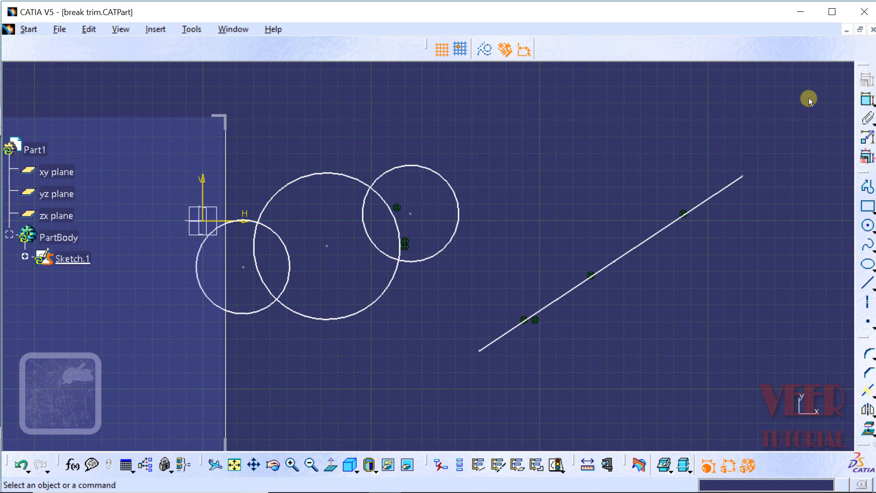
Select all remaining sketch elements with a selection box and delete them.
left_click_drag(808, 98, 687, 273)
left_click_drag(655, 302, 622, 322)
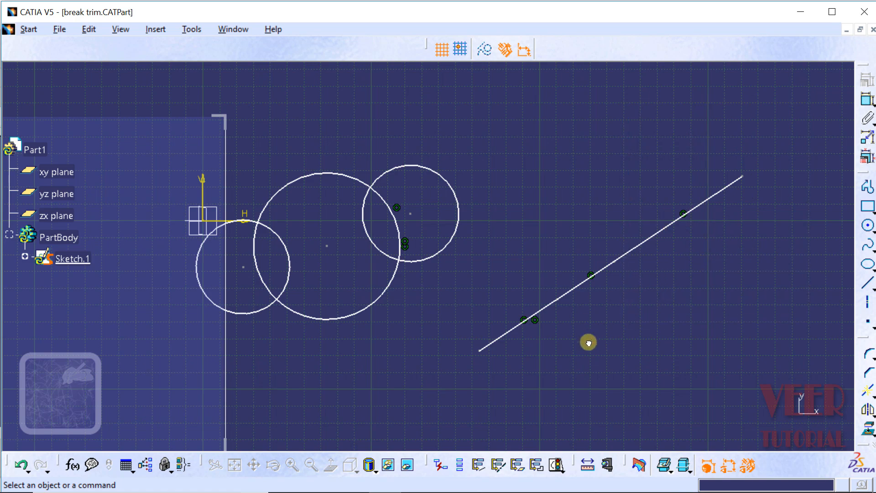
left_click_drag(370, 371, 166, 385)
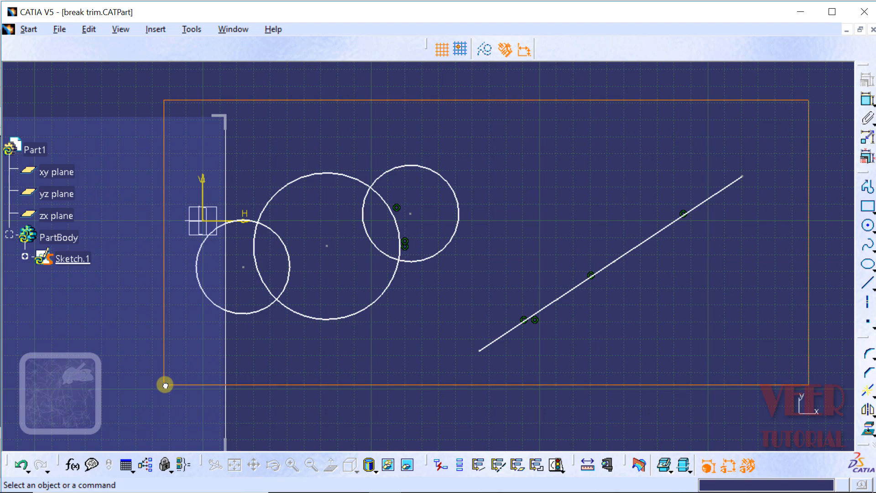
left_click_drag(165, 384, 165, 384)
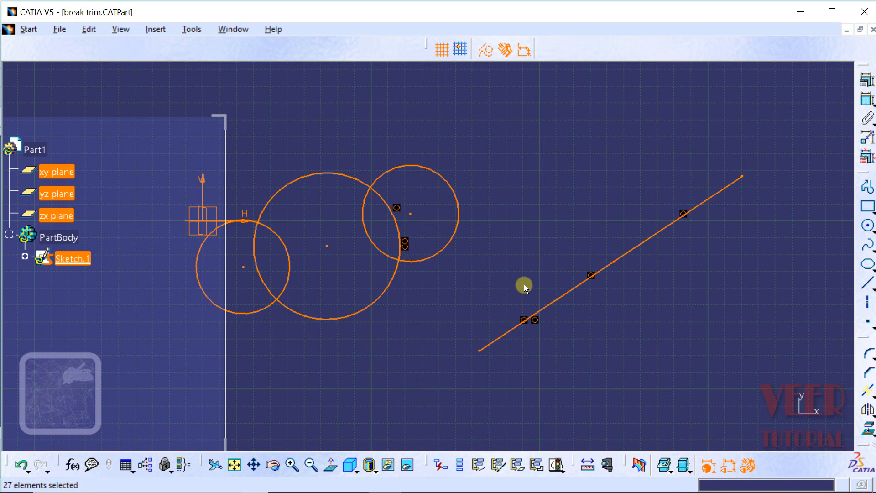
key("Delete")
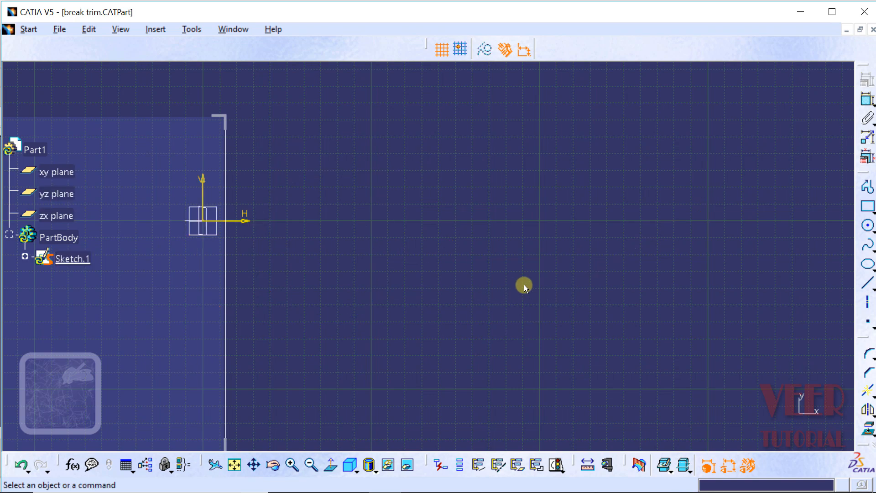